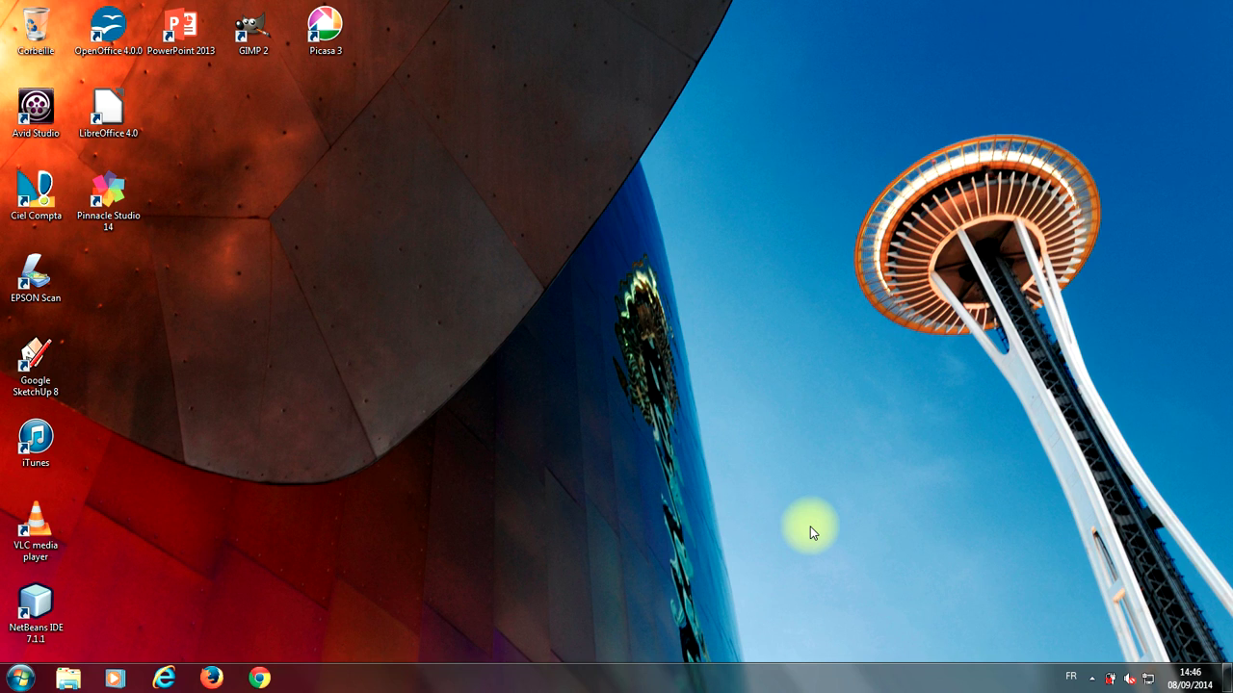
- Open the Bibliothèques window and the Windows Task Manager, widening the Statut column of its application list
{"action": "left_click", "coordinate": [68, 678]}
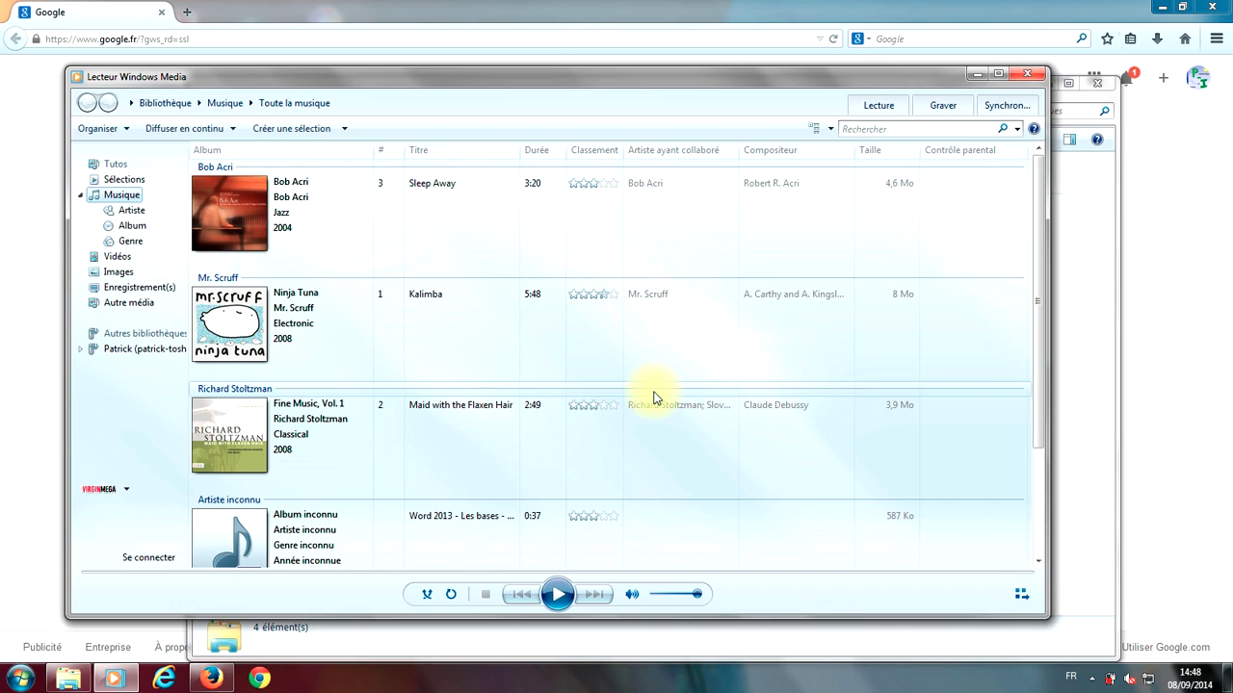
{"action": "key", "text": "ctrl+shift+Escape"}
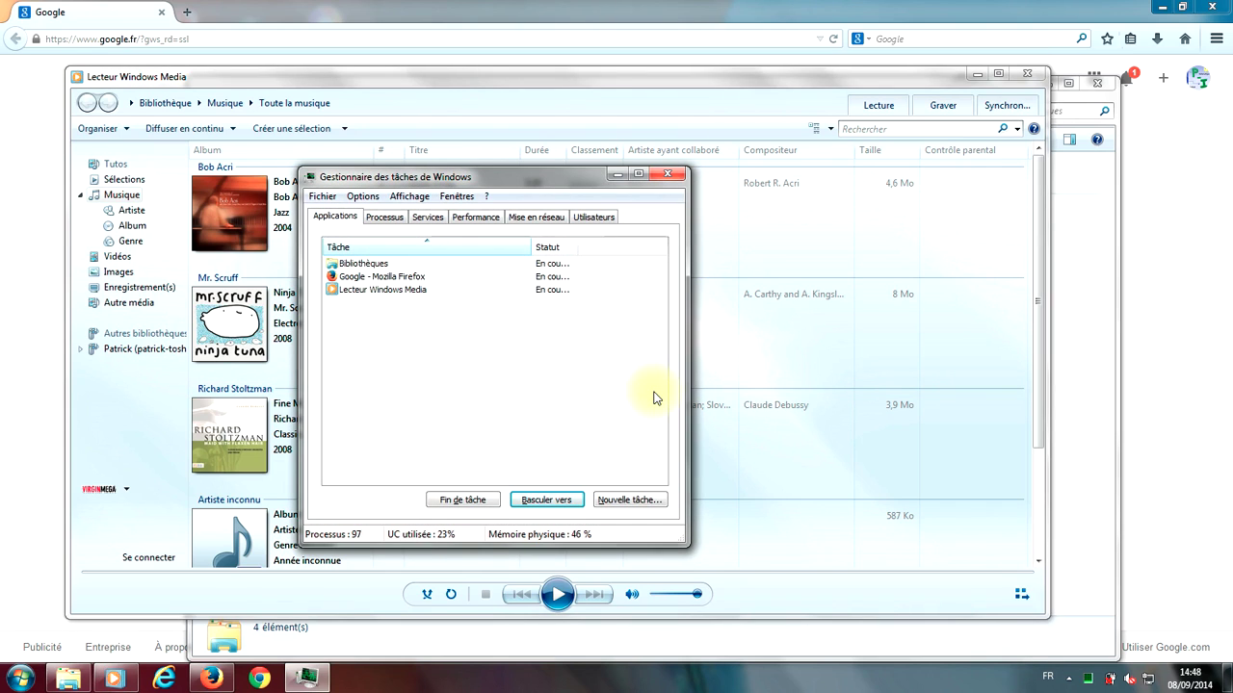
{"action": "left_click_drag", "start_coordinate": [482, 183], "coordinate": [568, 186]}
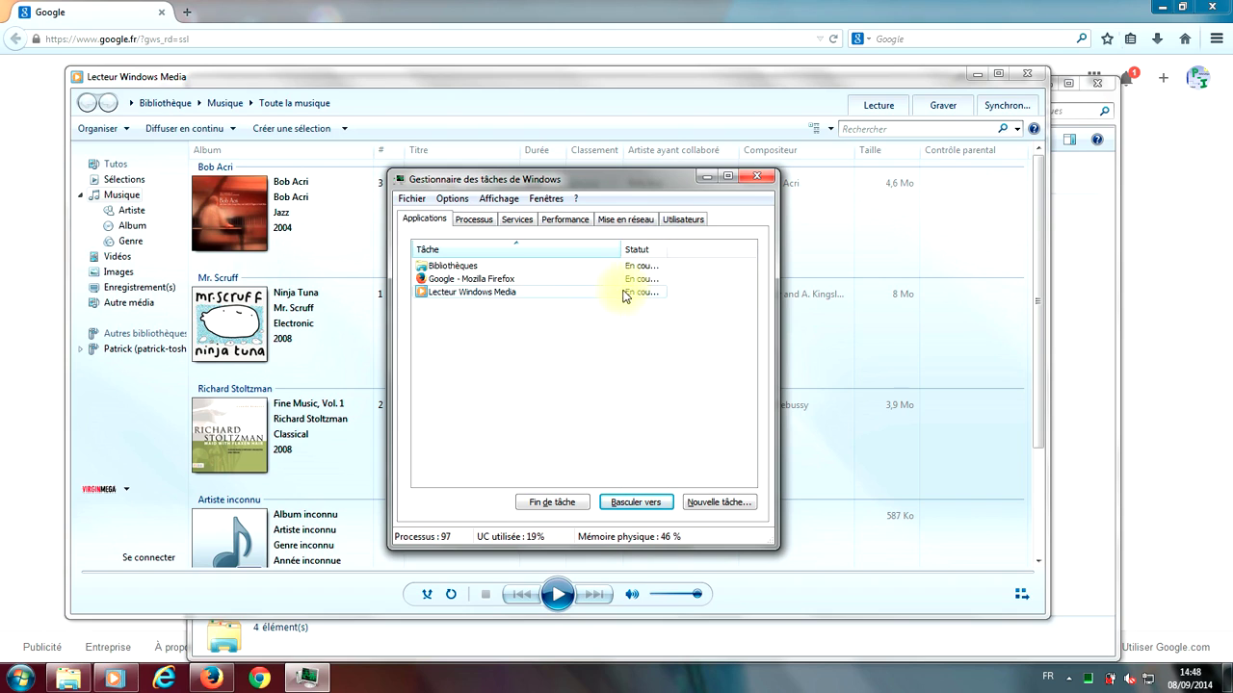
{"action": "left_click_drag", "start_coordinate": [680, 245], "coordinate": [697, 248]}
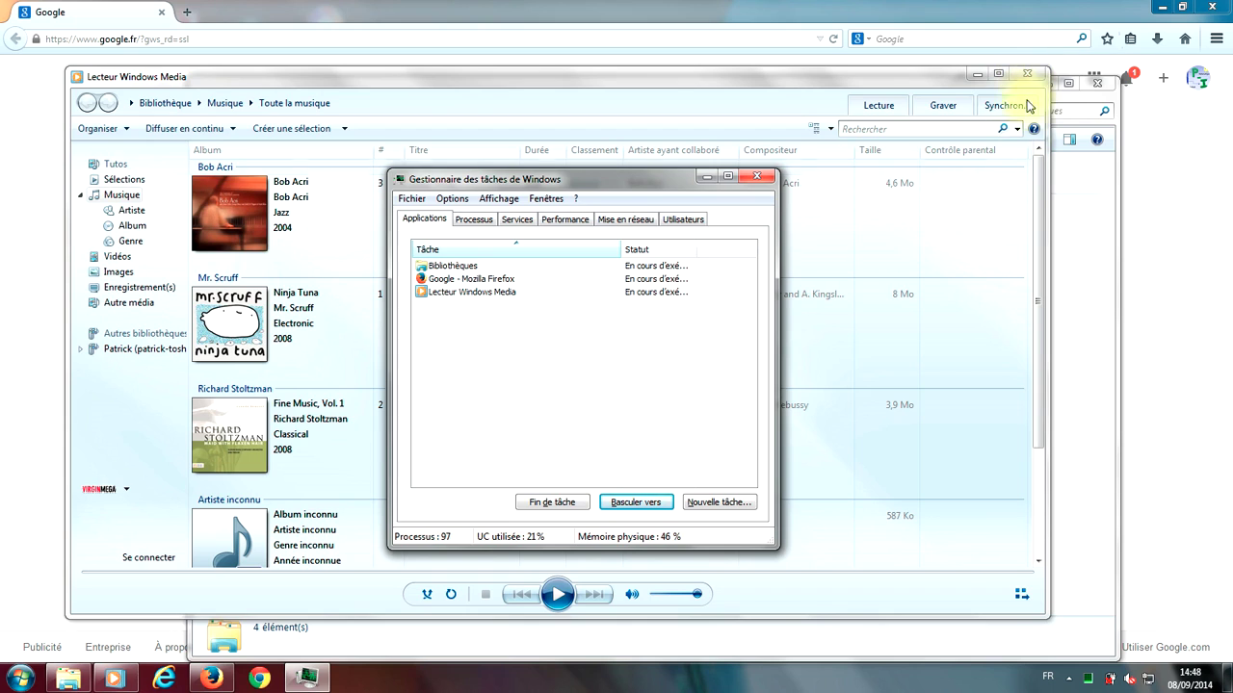
- End the Lecteur Windows Media task and close Task Manager
{"action": "left_click", "coordinate": [440, 294]}
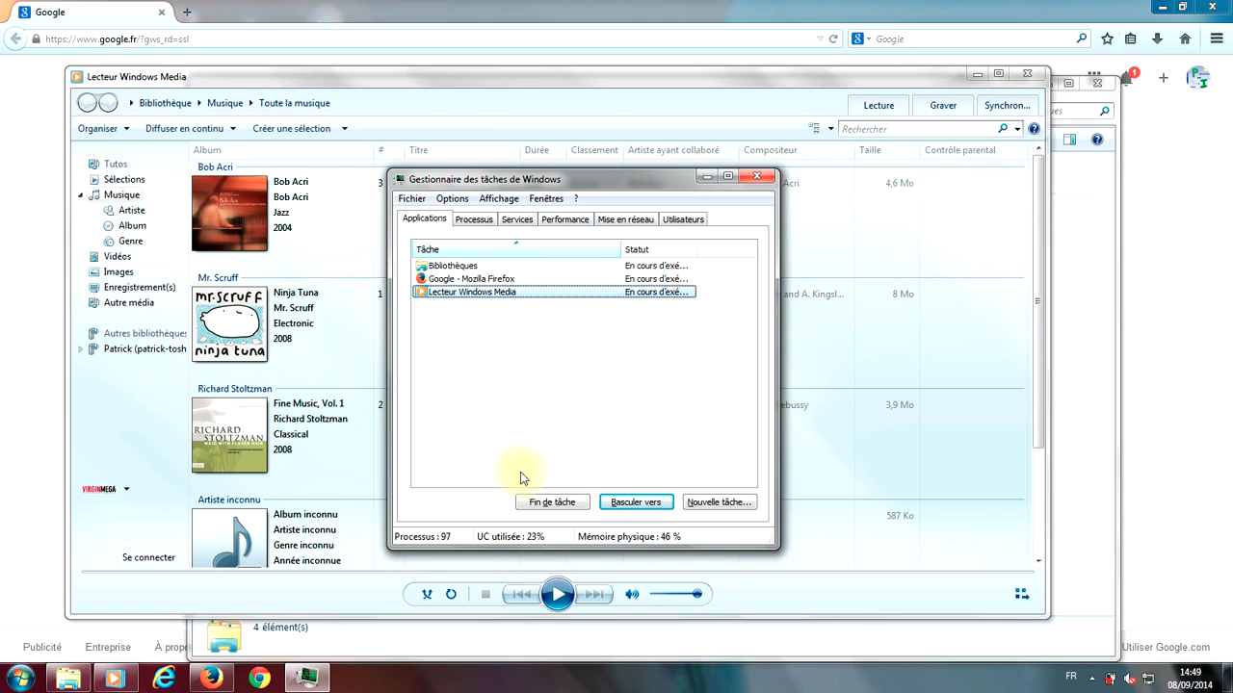
{"action": "left_click", "coordinate": [554, 506]}
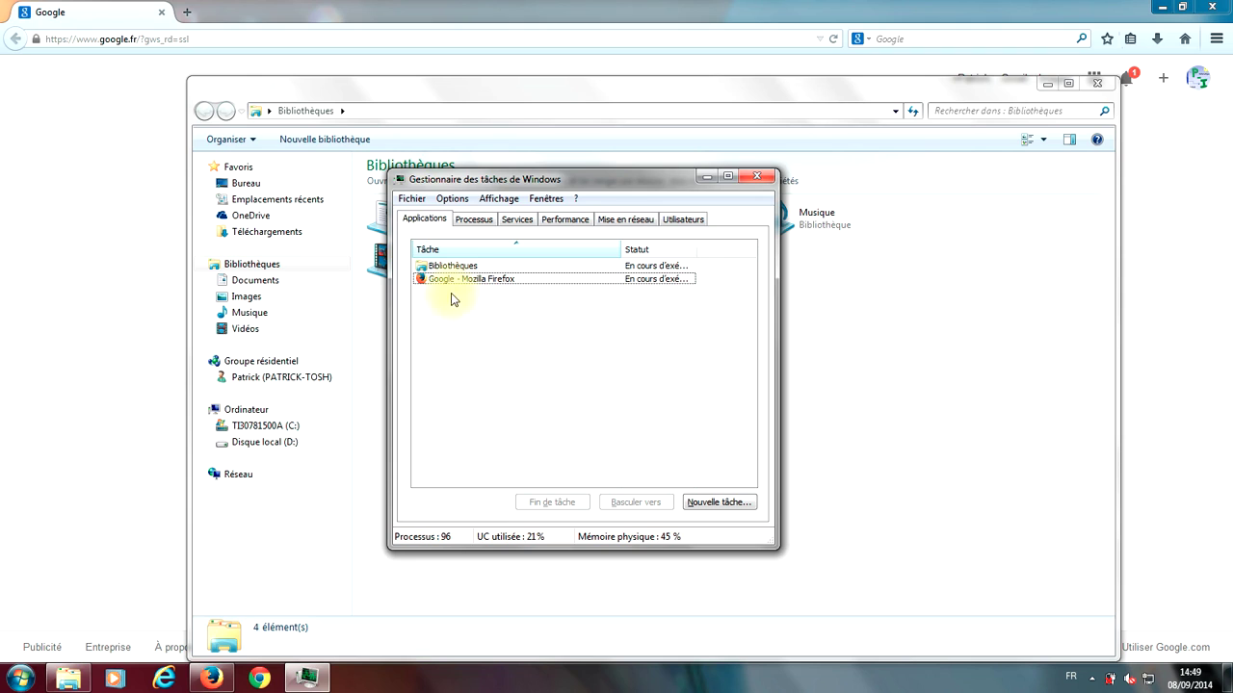
{"action": "left_click", "coordinate": [757, 176]}
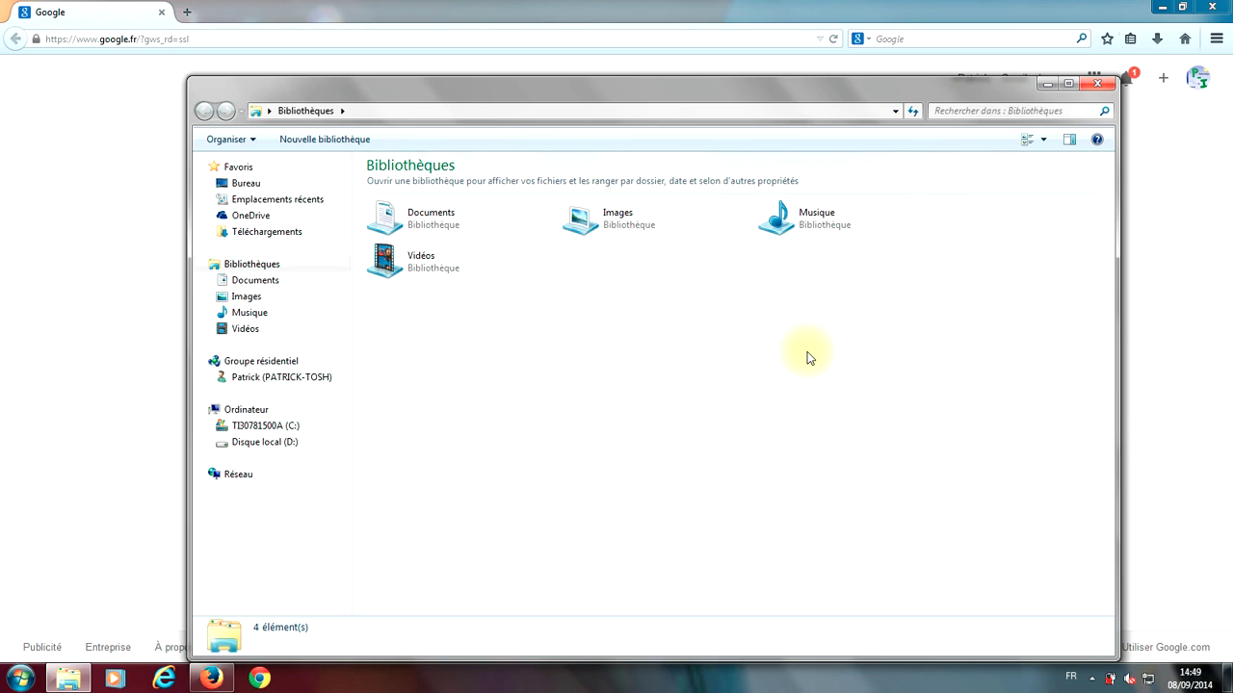
- End the Google - Mozilla Firefox task in Task Manager, and close both Task Manager and the Bibliothèques window
{"action": "key", "text": "ctrl+shift+Escape"}
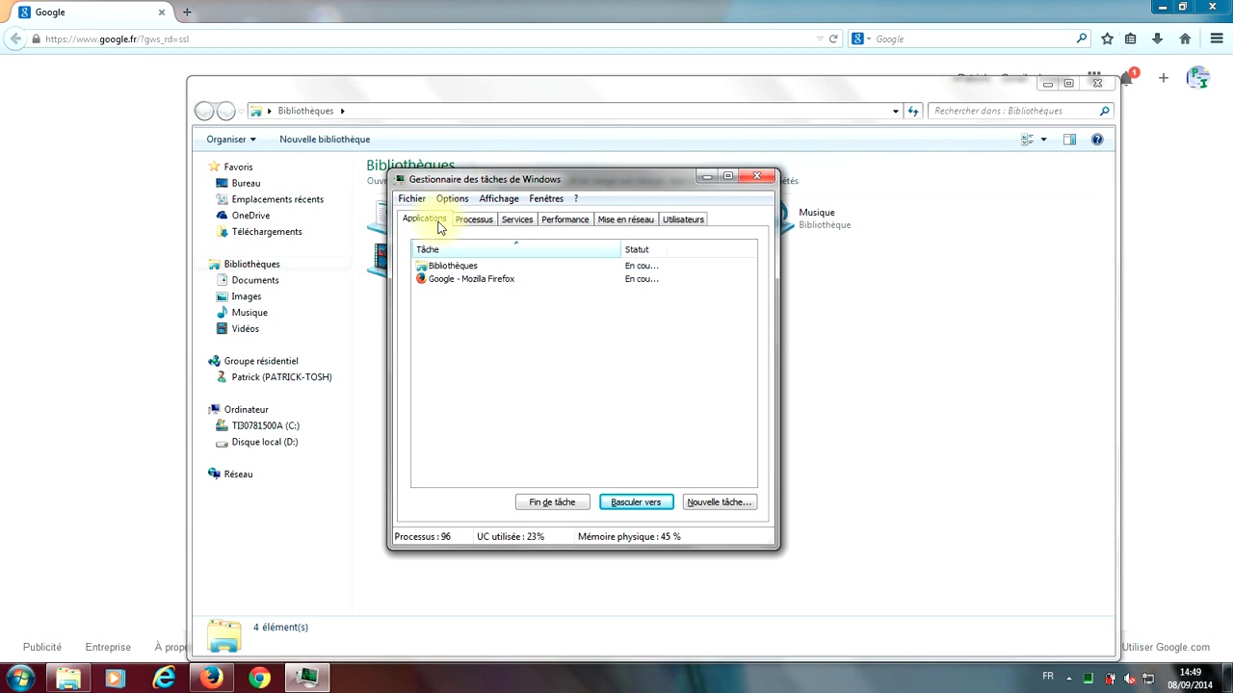
{"action": "left_click", "coordinate": [451, 281]}
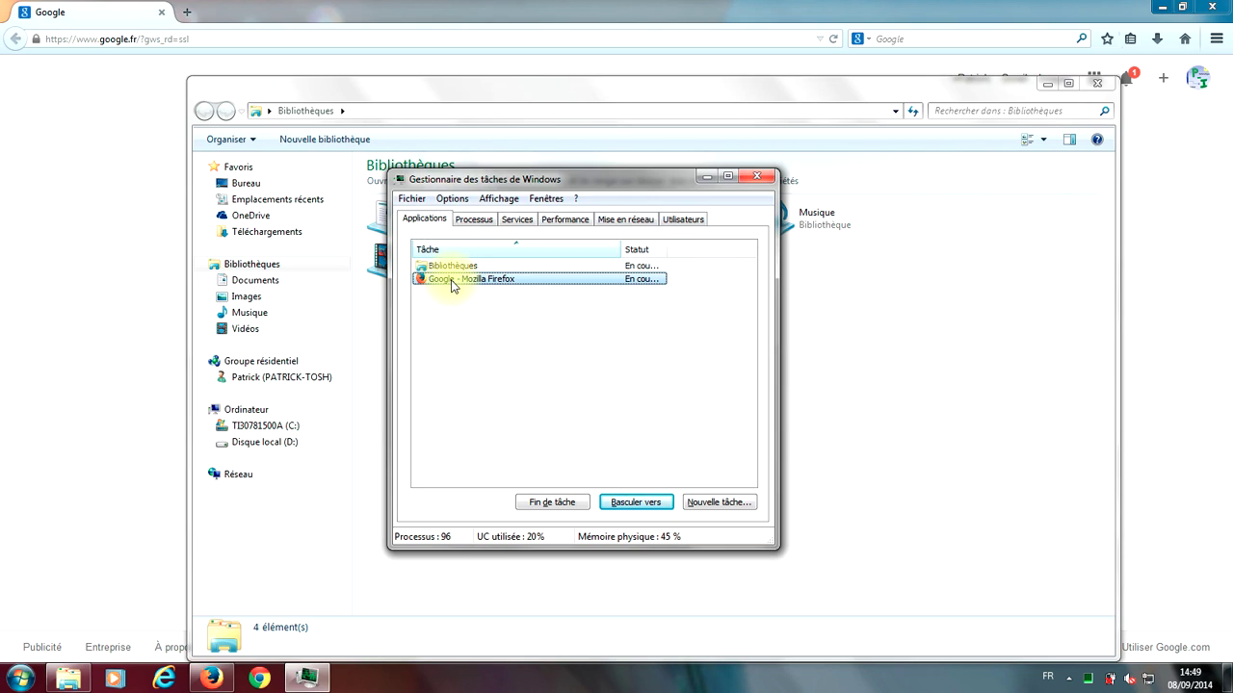
{"action": "left_click", "coordinate": [540, 504]}
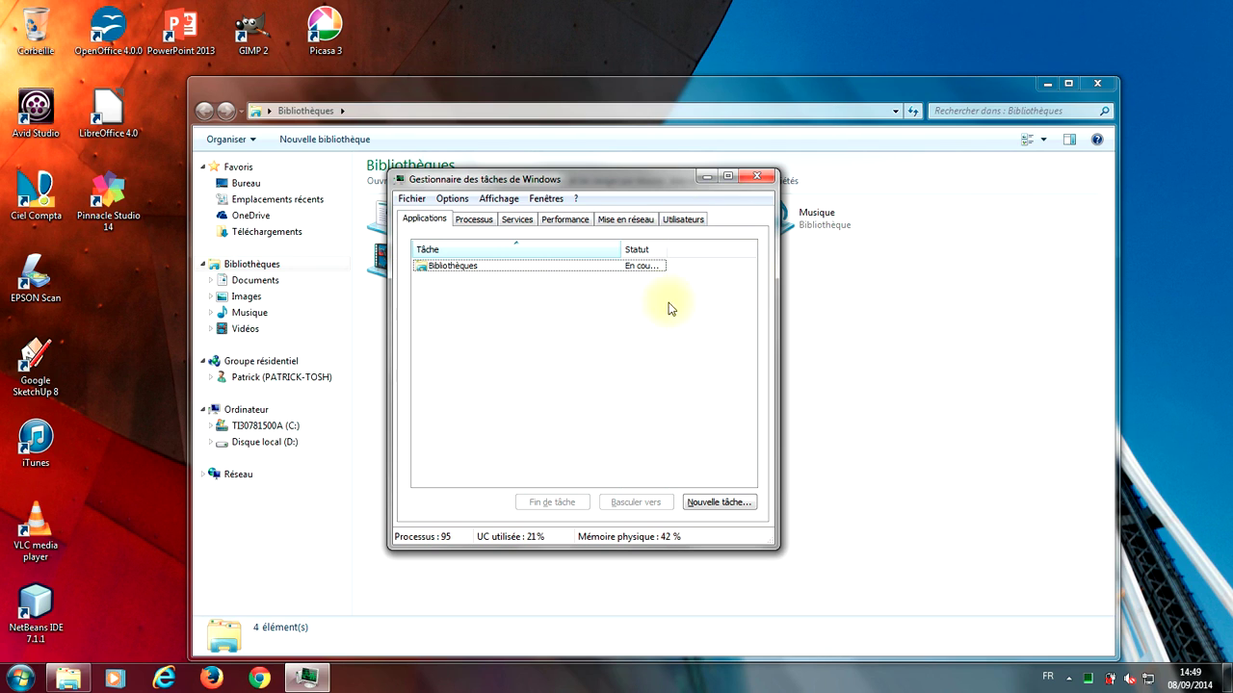
{"action": "left_click", "coordinate": [757, 177]}
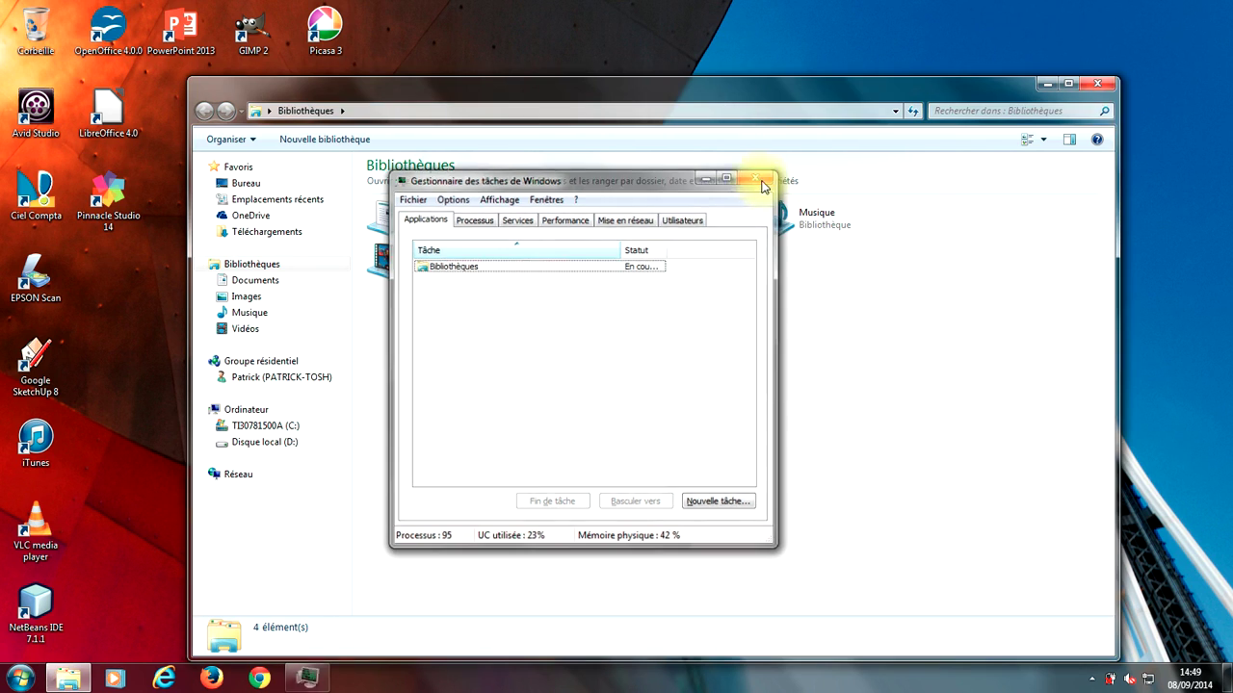
{"action": "left_click", "coordinate": [1098, 83]}
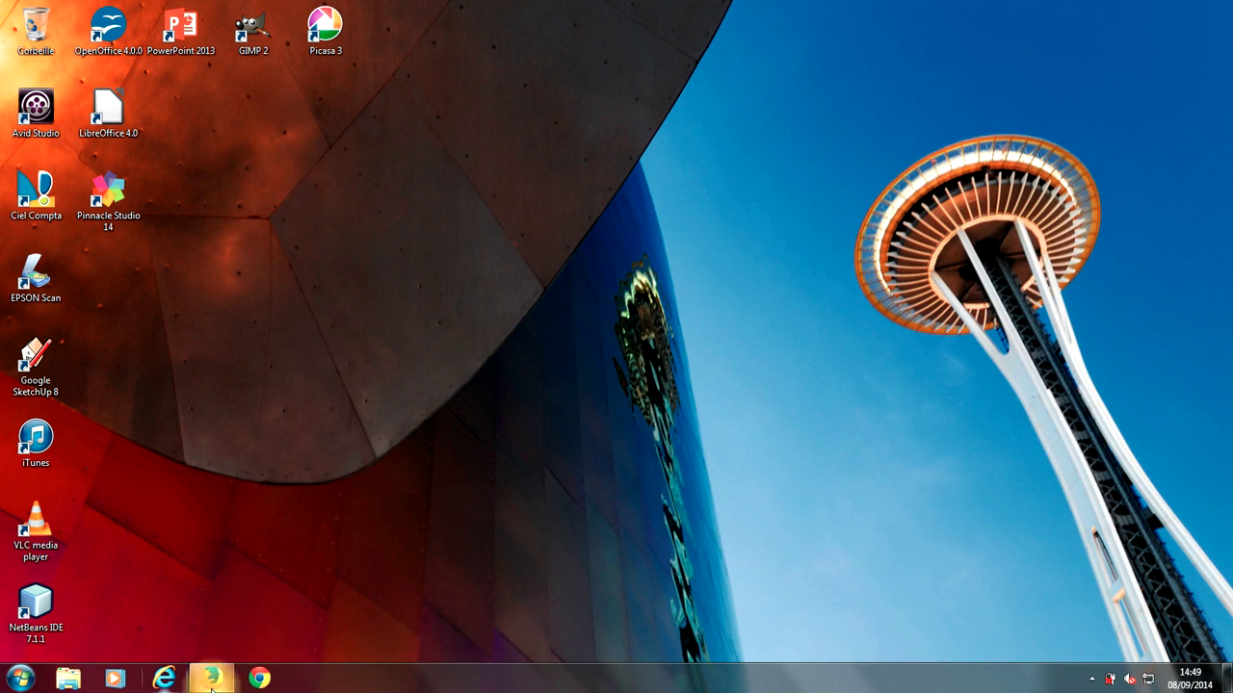
- Relaunch Firefox to check that it starts, and close its window
{"action": "right_click", "coordinate": [212, 679]}
{"action": "left_click", "coordinate": [171, 542]}
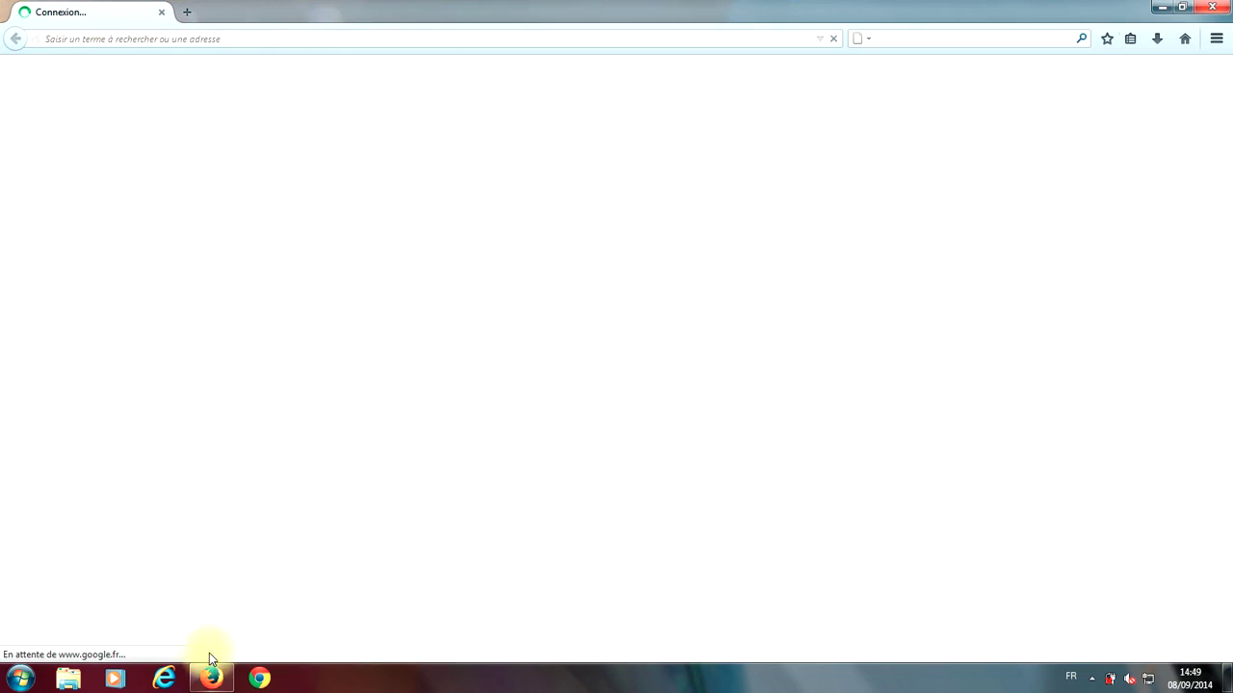
{"action": "left_click", "coordinate": [1214, 6]}
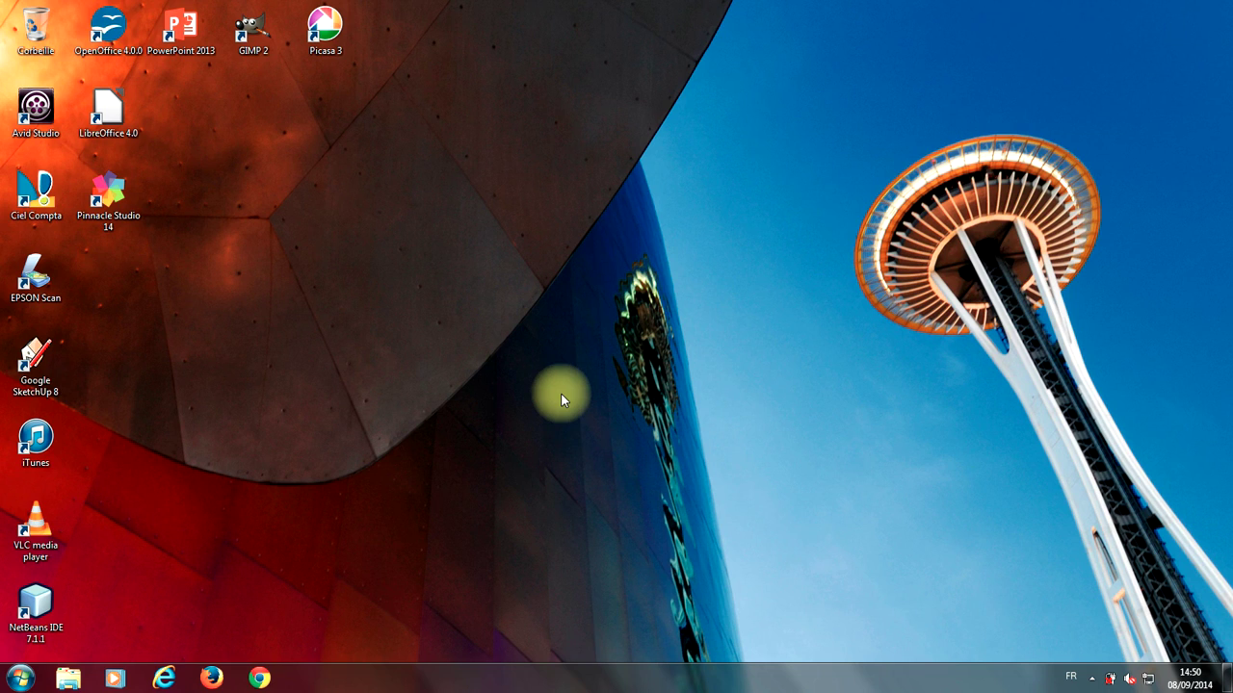
- Stop the iTunesHelper.exe process from Task Manager's process list and close Task Manager
{"action": "key", "text": "ctrl+shift+Escape"}
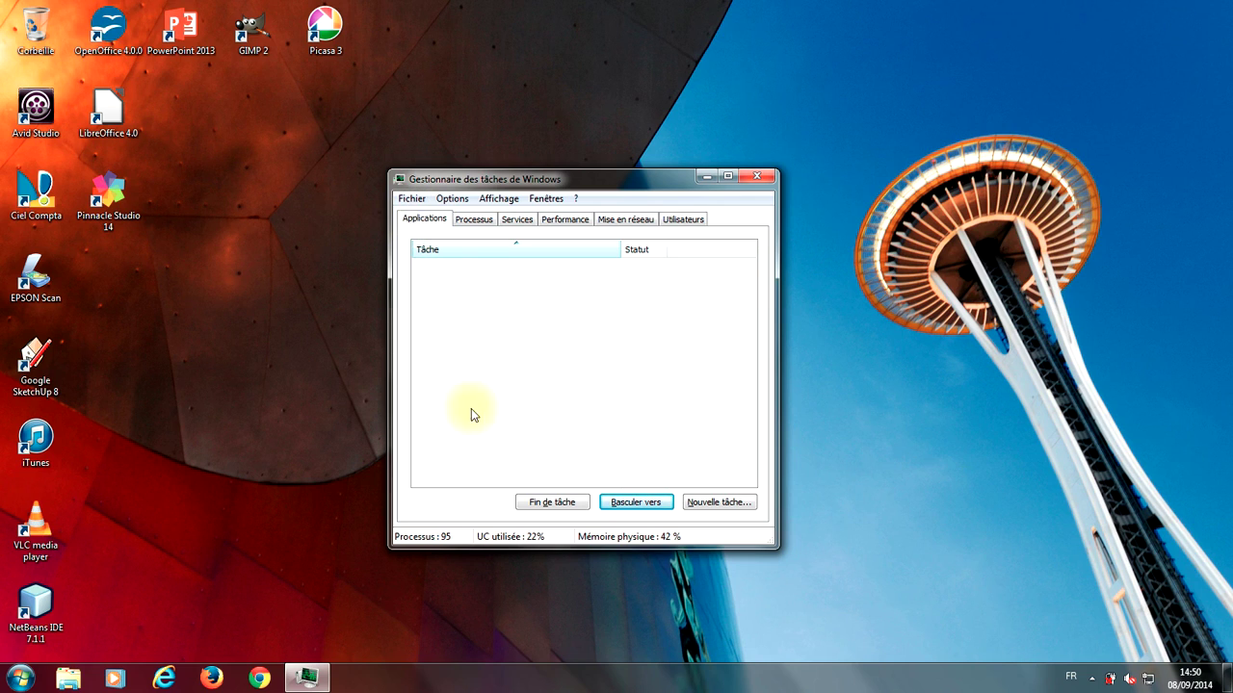
{"action": "left_click", "coordinate": [473, 220]}
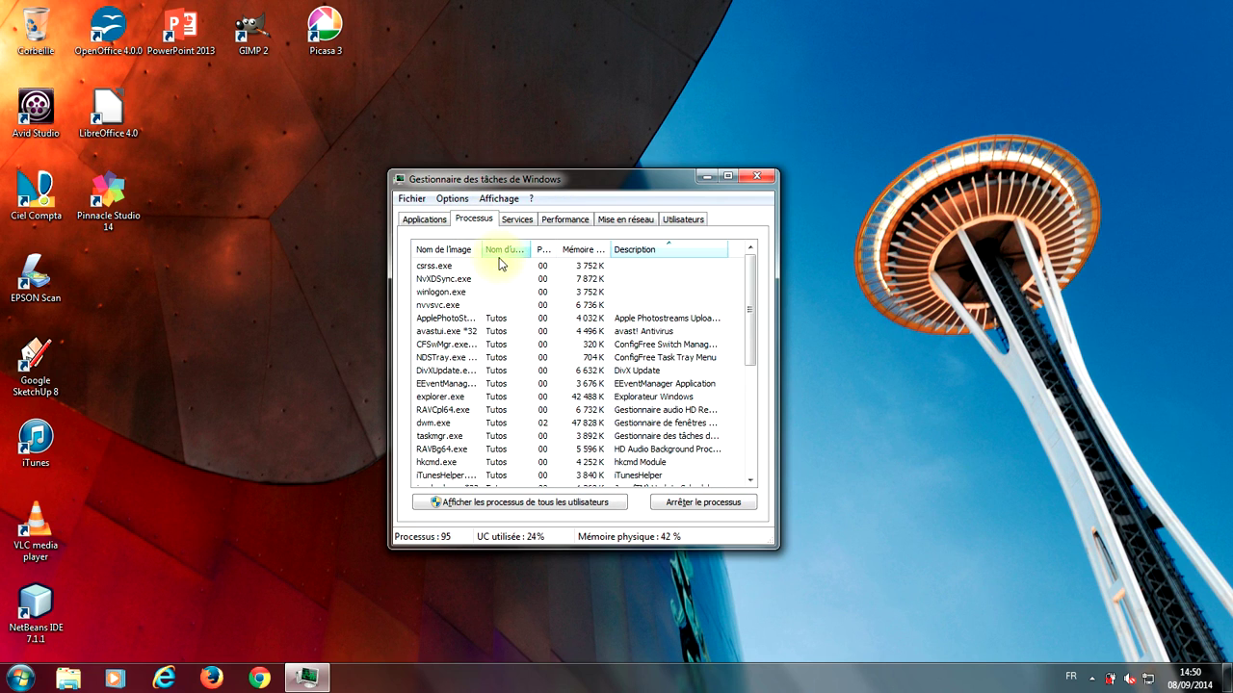
{"action": "scroll", "coordinate": [509, 407], "scroll_direction": "down", "scroll_amount": 3}
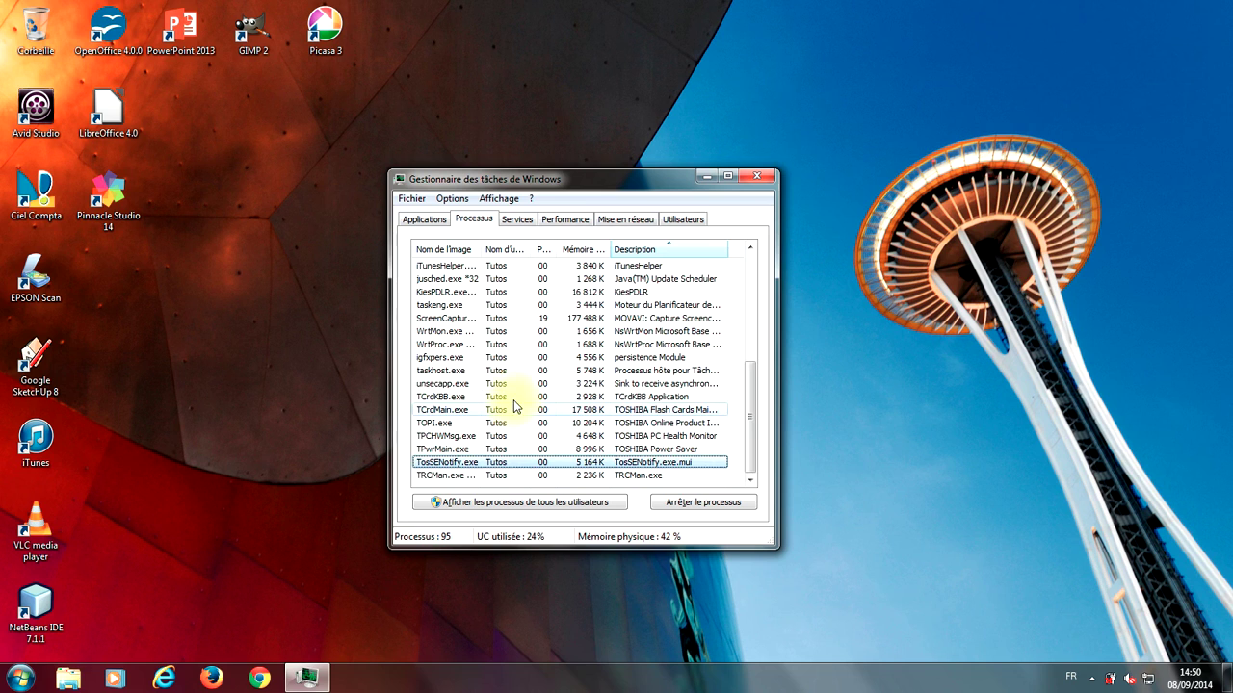
{"action": "scroll", "coordinate": [510, 391], "scroll_direction": "up", "scroll_amount": 2}
{"action": "scroll", "coordinate": [501, 386], "scroll_direction": "down", "scroll_amount": 1}
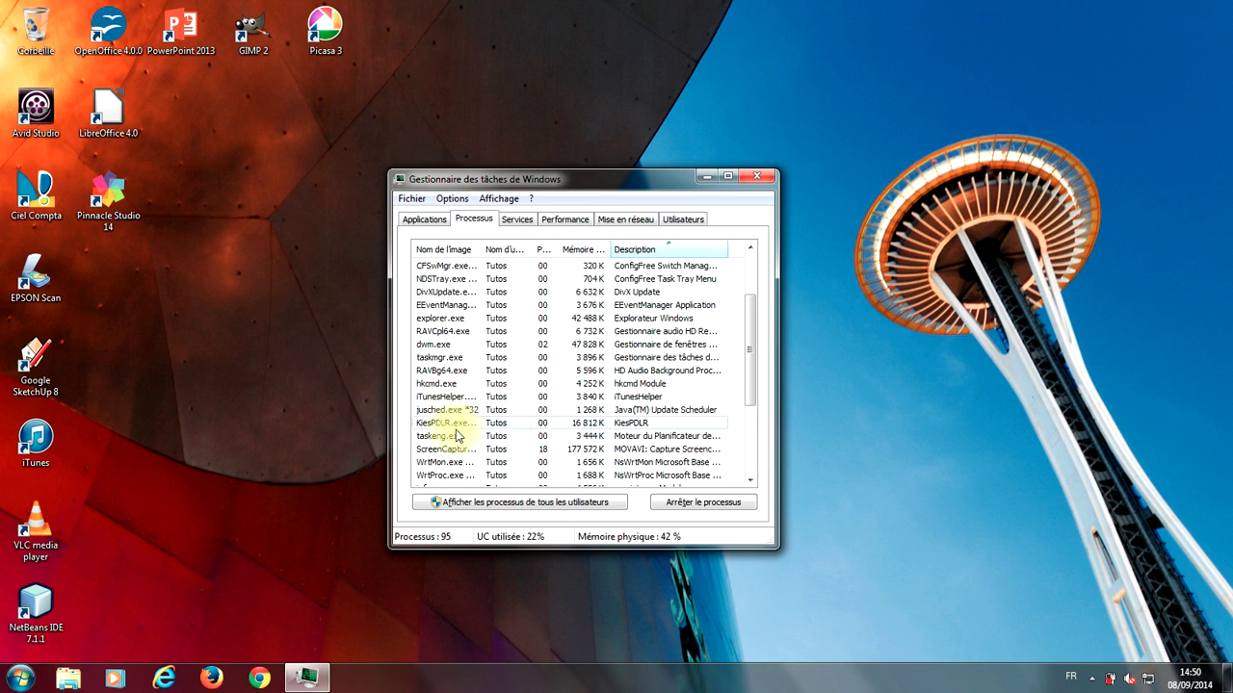
{"action": "left_click", "coordinate": [453, 398]}
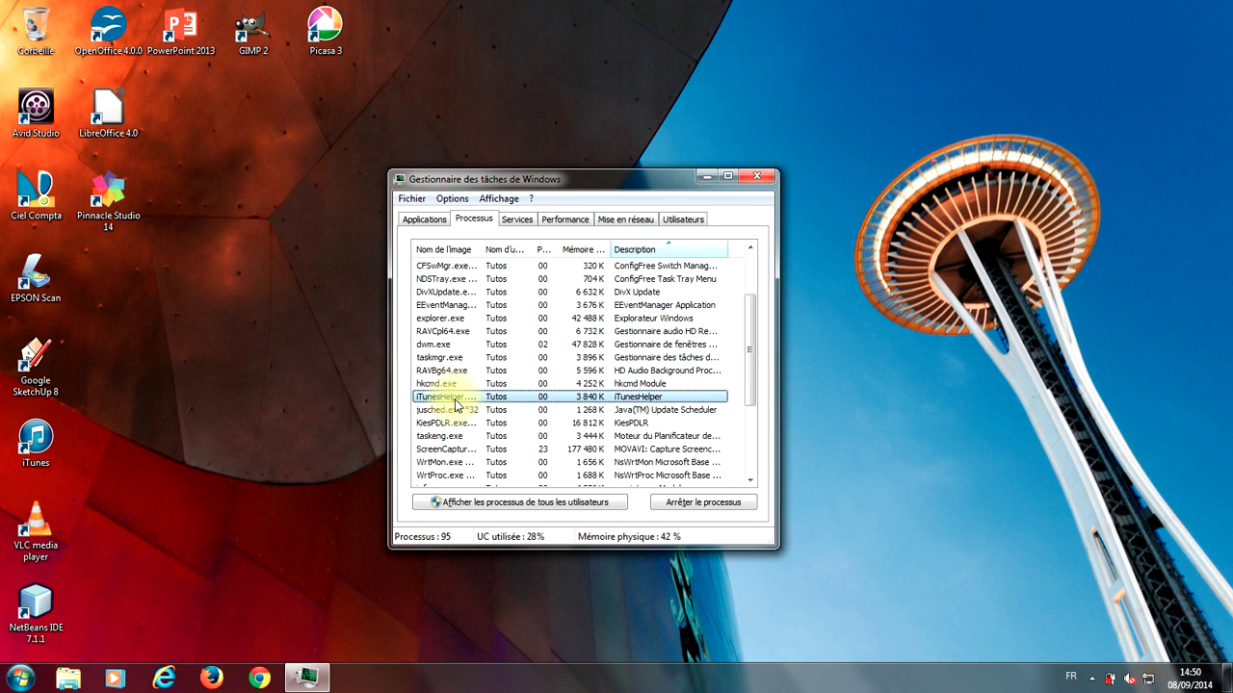
{"action": "left_click", "coordinate": [696, 503]}
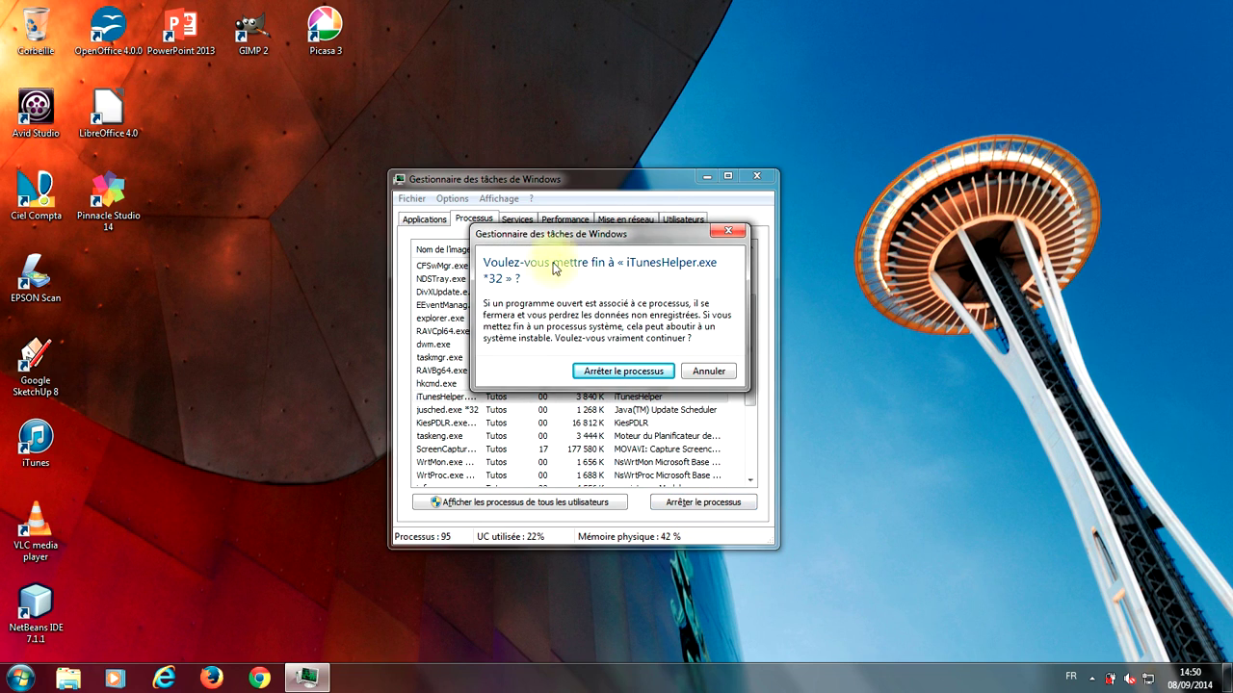
{"action": "left_click", "coordinate": [627, 372]}
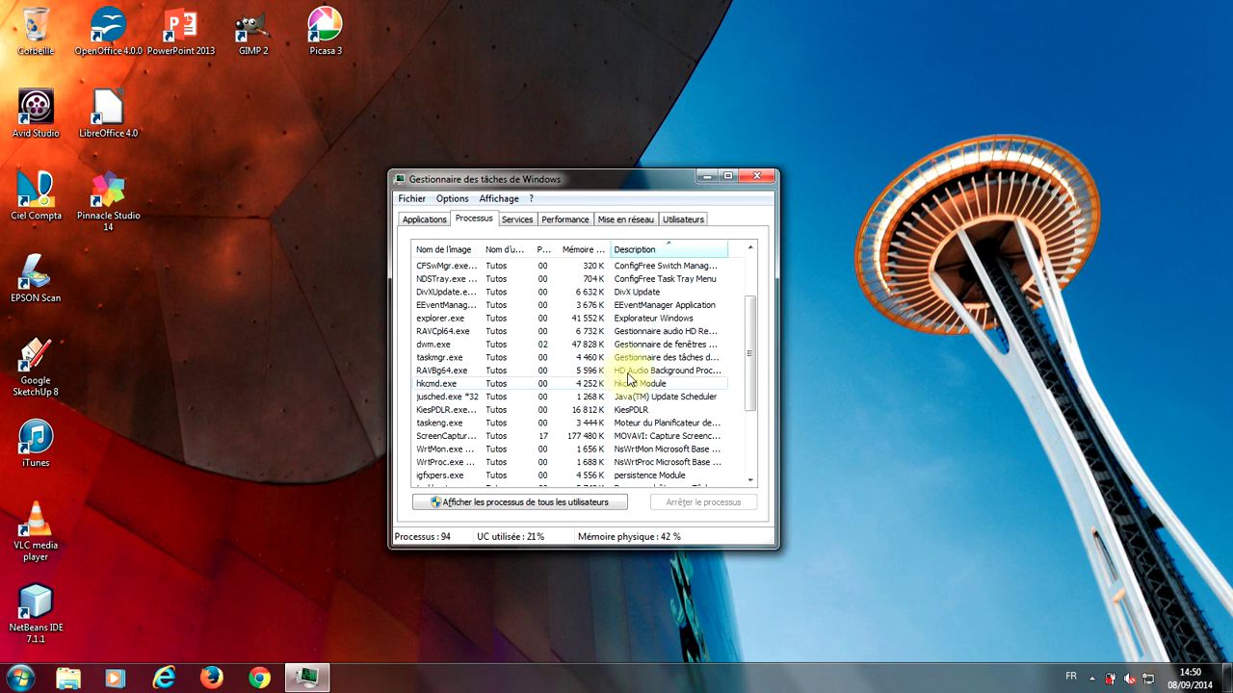
{"action": "left_click", "coordinate": [766, 178]}
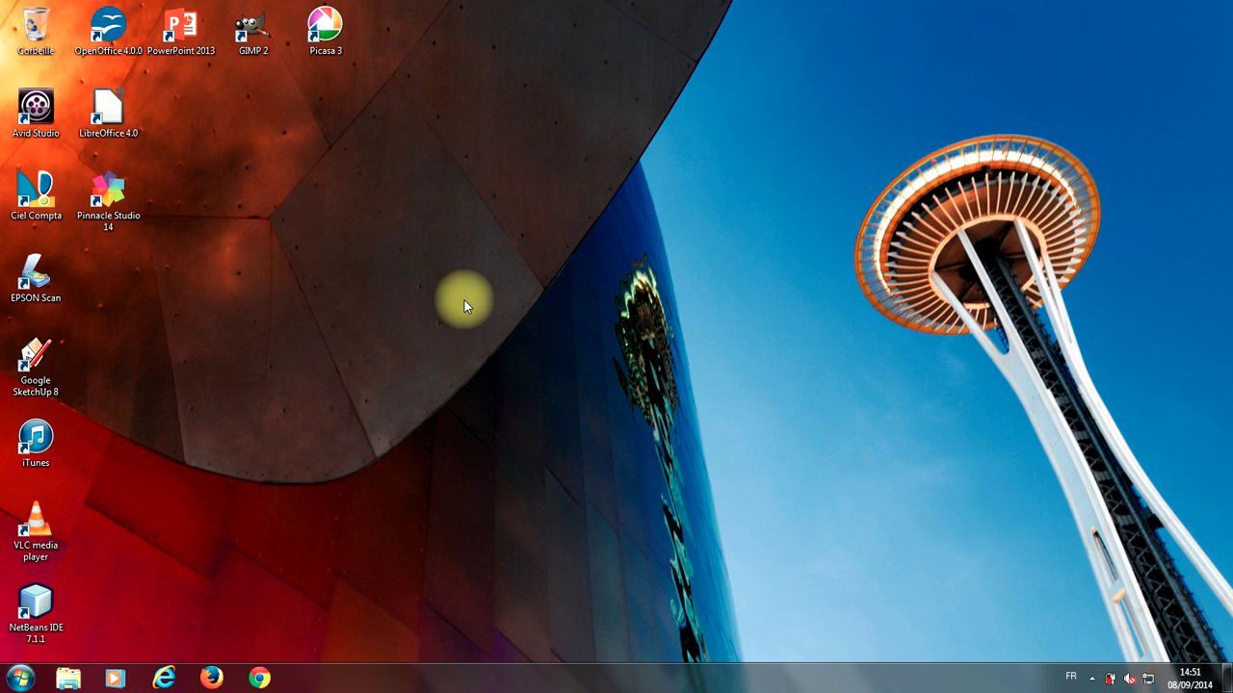
{"action": "left_click", "coordinate": [19, 678]}
{"action": "left_click", "coordinate": [20, 678]}
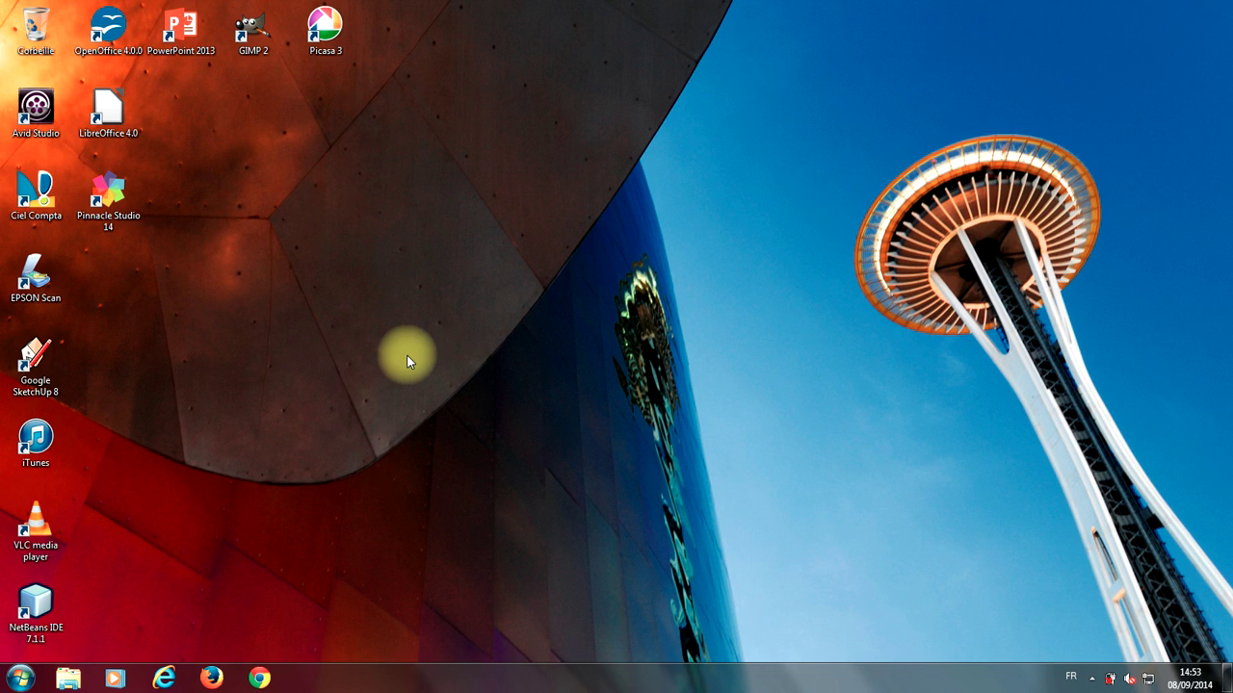
- Review the running applications and processes in Task Manager, and close it
{"action": "key", "text": "ctrl+shift+Escape"}
{"action": "left_click", "coordinate": [424, 219]}
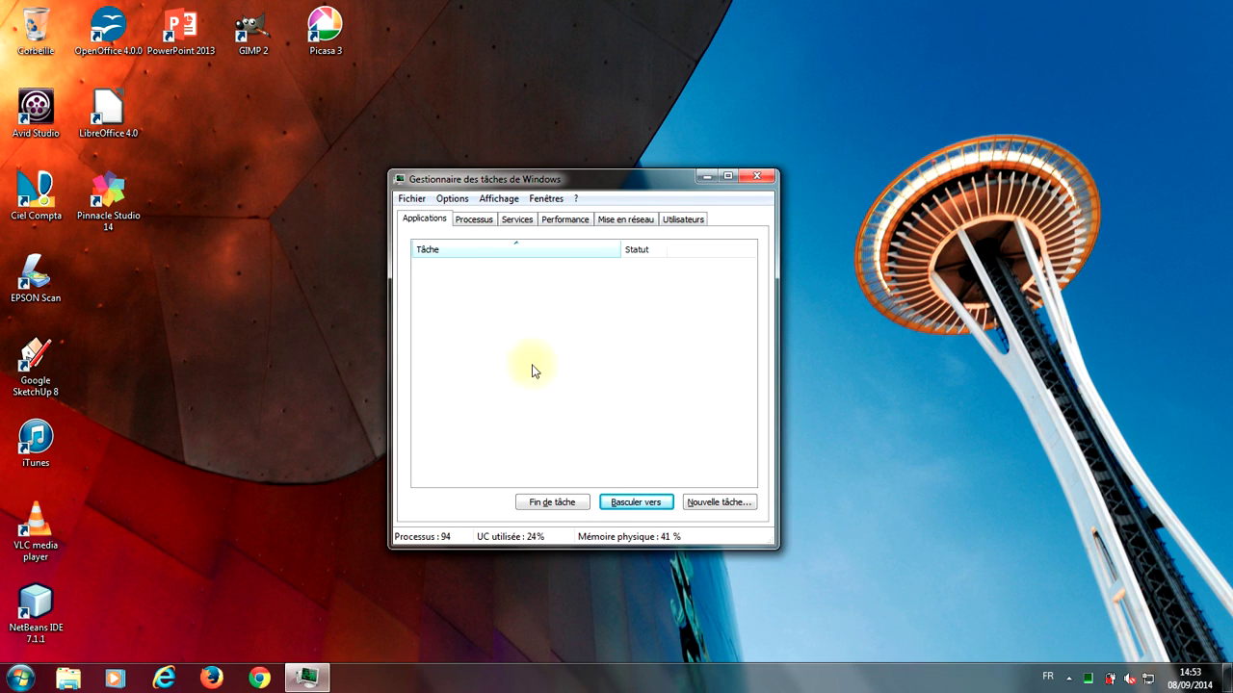
{"action": "left_click", "coordinate": [473, 219]}
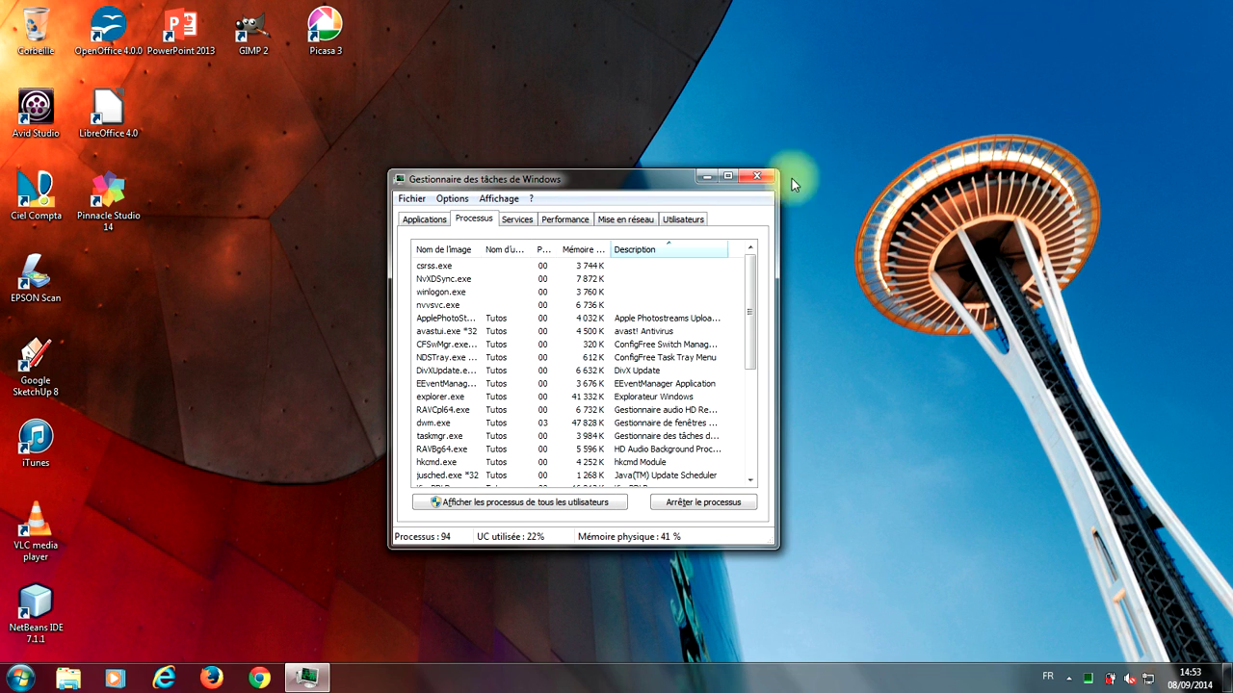
{"action": "left_click", "coordinate": [761, 176]}
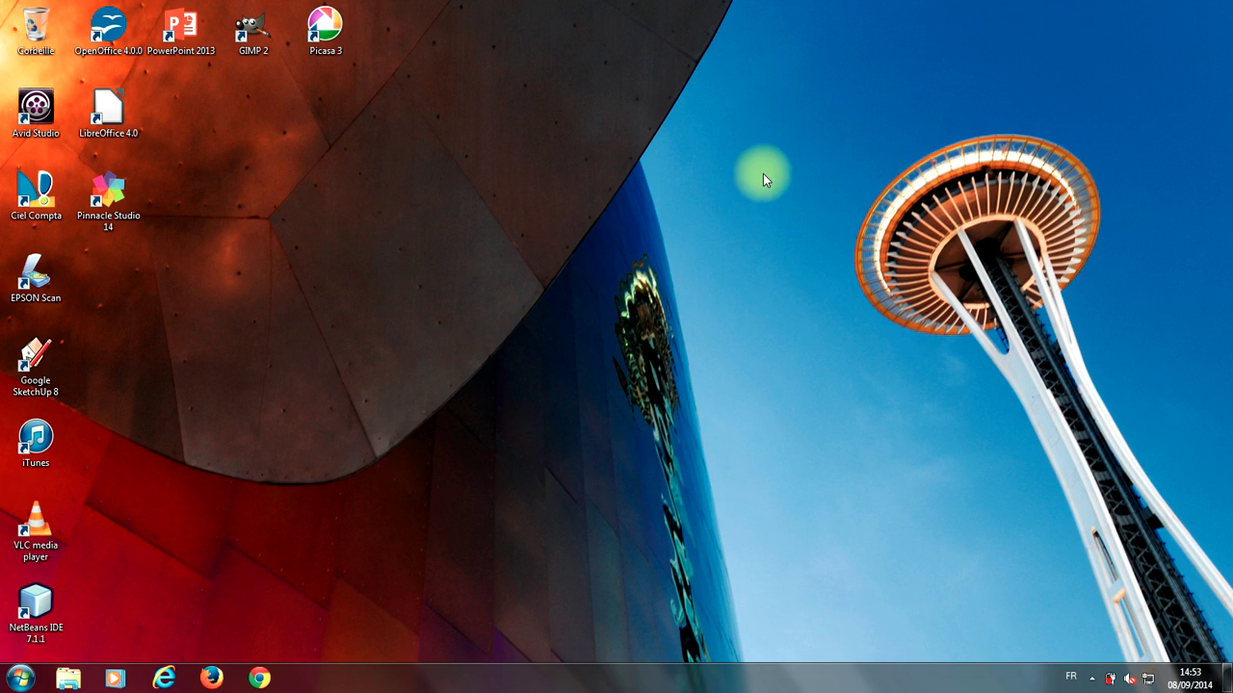